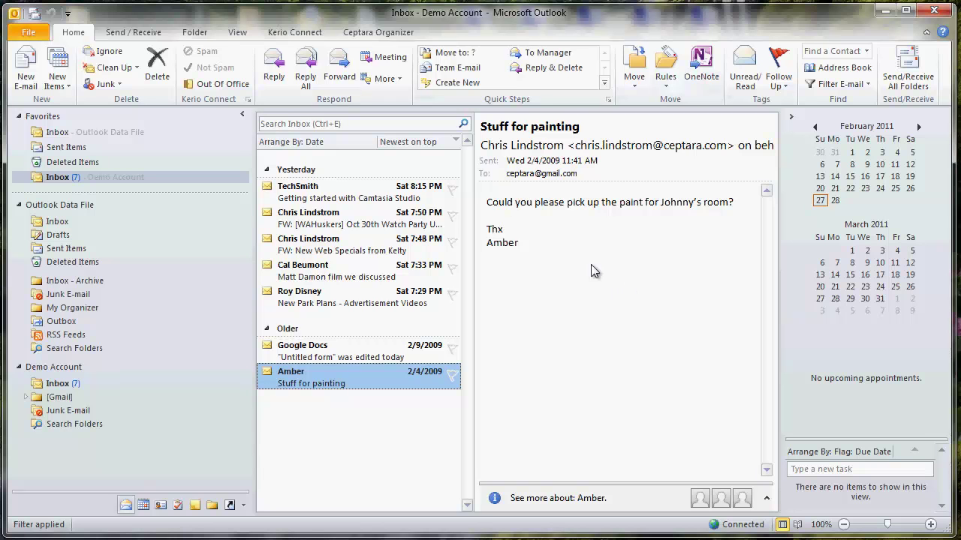
Review the Ceptara Organizer e-mail options for follow-up and move-mail rules, leaving the settings without changes.
click(379, 33)
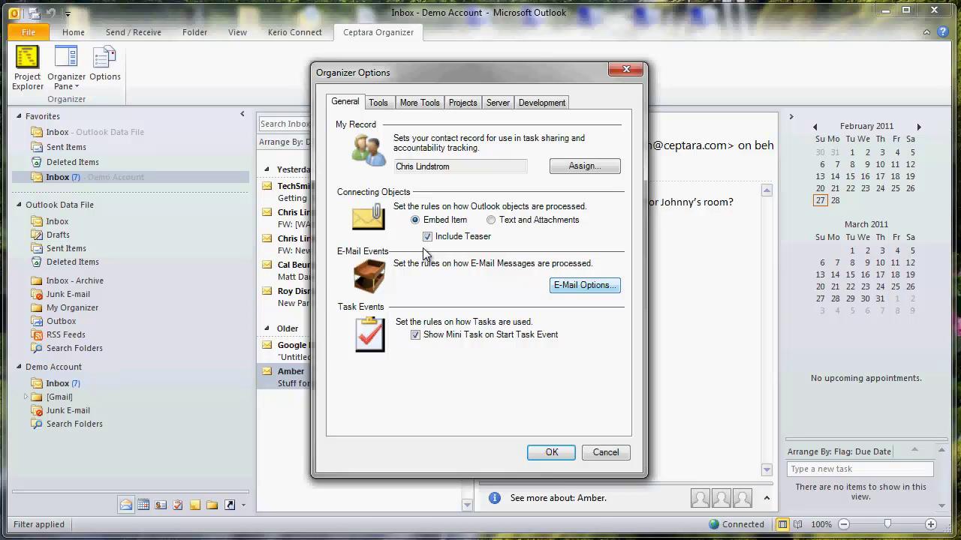
key(Return)
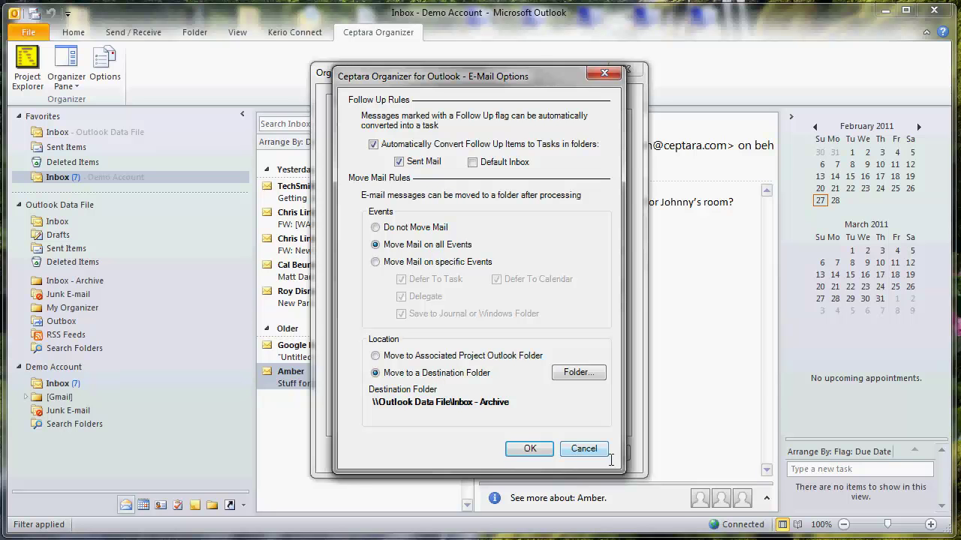
click(604, 450)
click(593, 453)
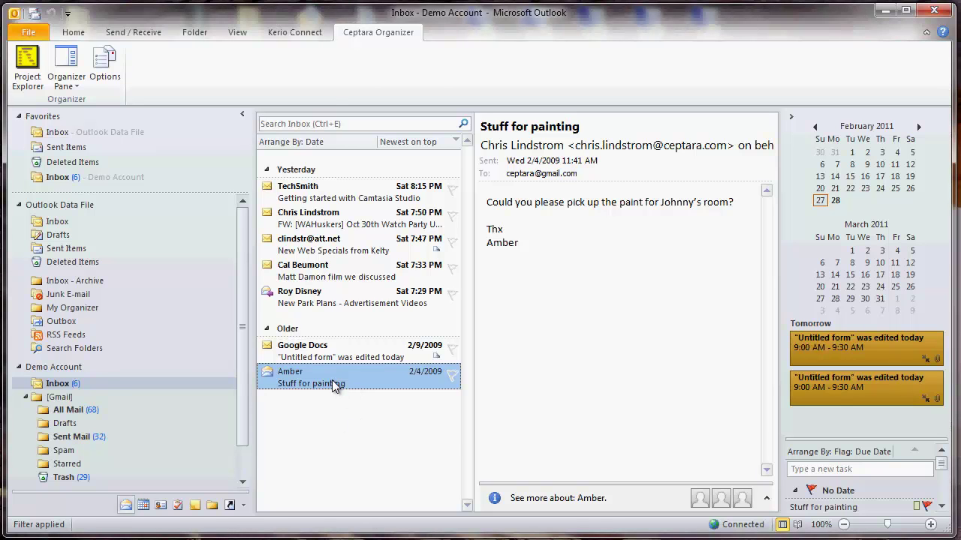
Defer the "Stuff for painting" message to a task under project 000100 - Personal Projects.
right_click(331, 380)
mouse_move(383, 338)
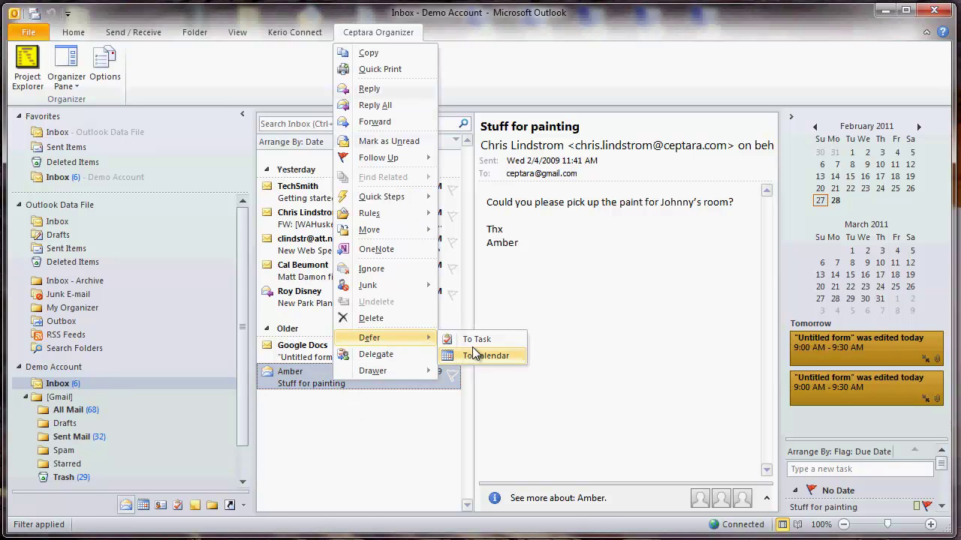
click(477, 340)
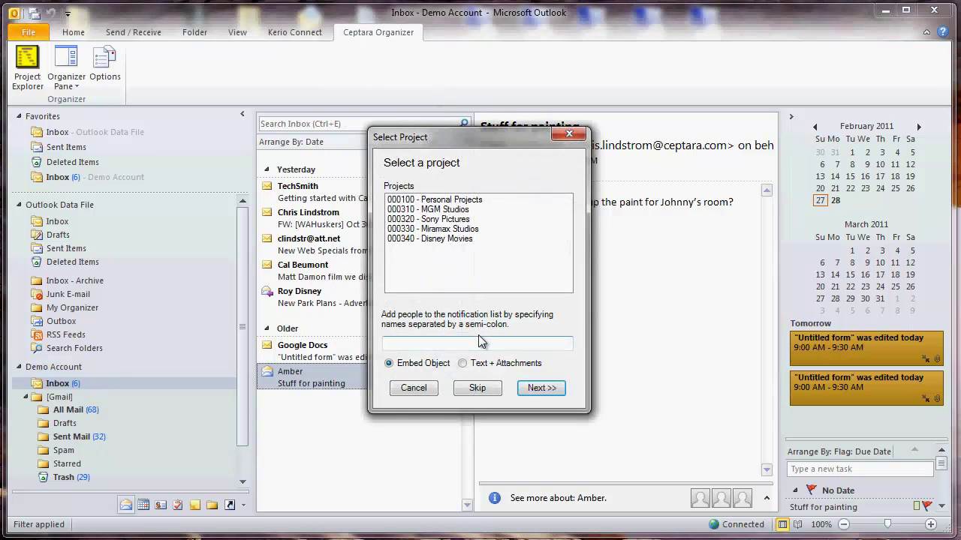
click(472, 200)
click(540, 388)
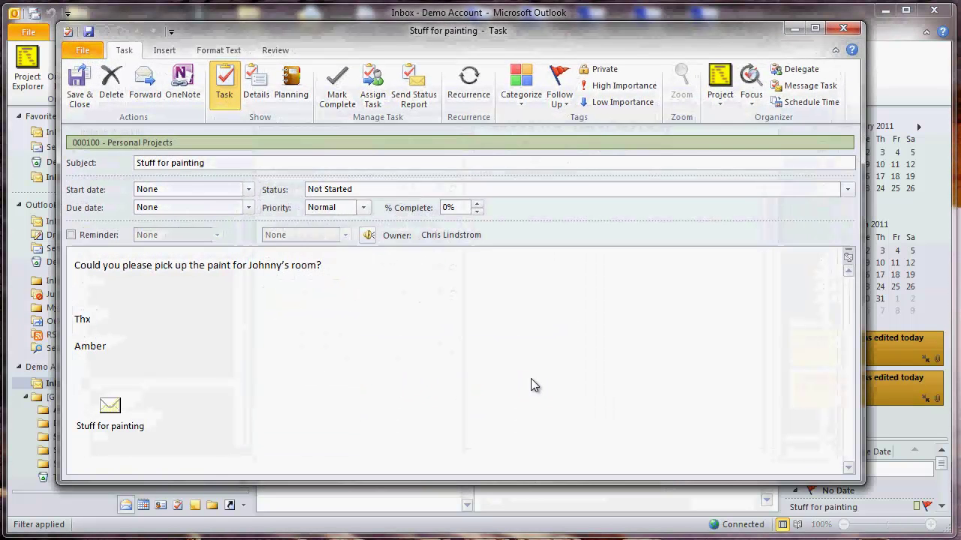
text(Pick up)
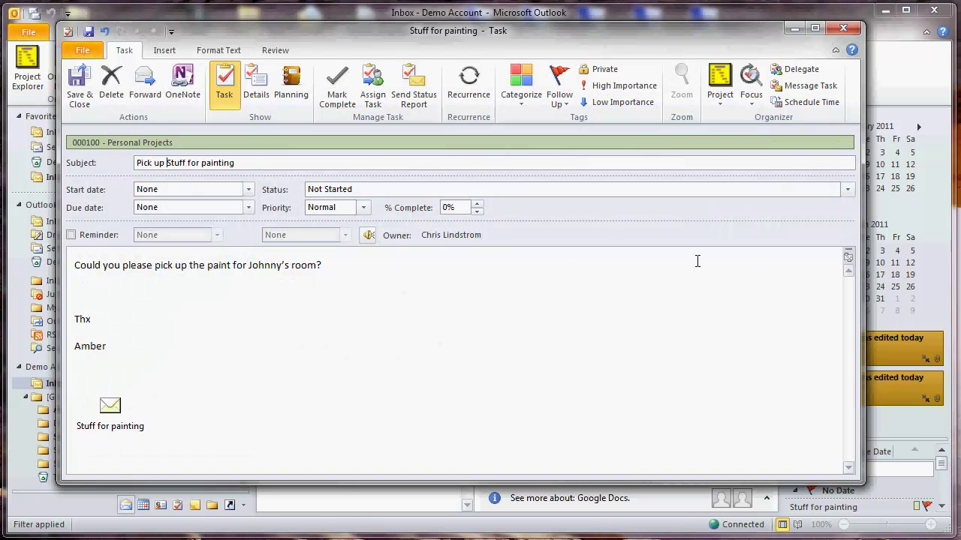
click(752, 103)
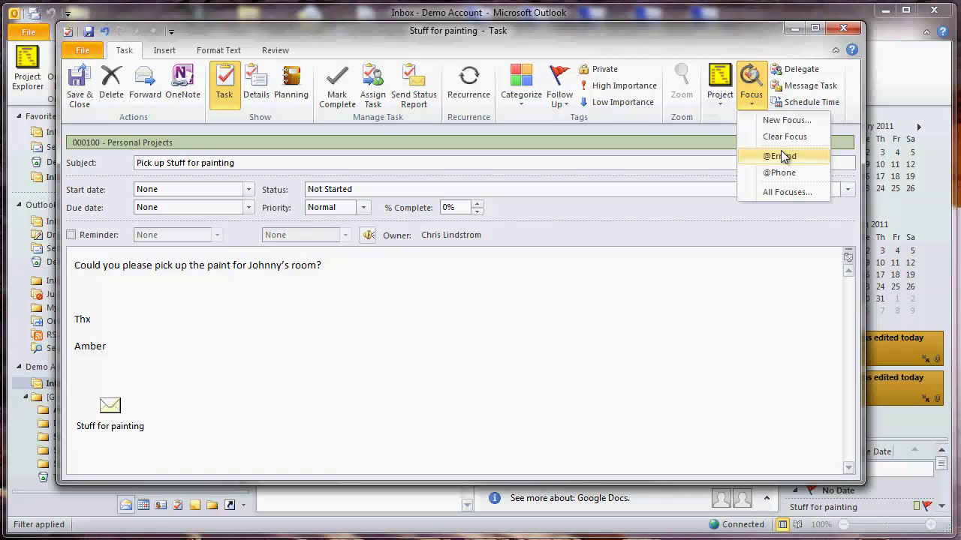
click(779, 156)
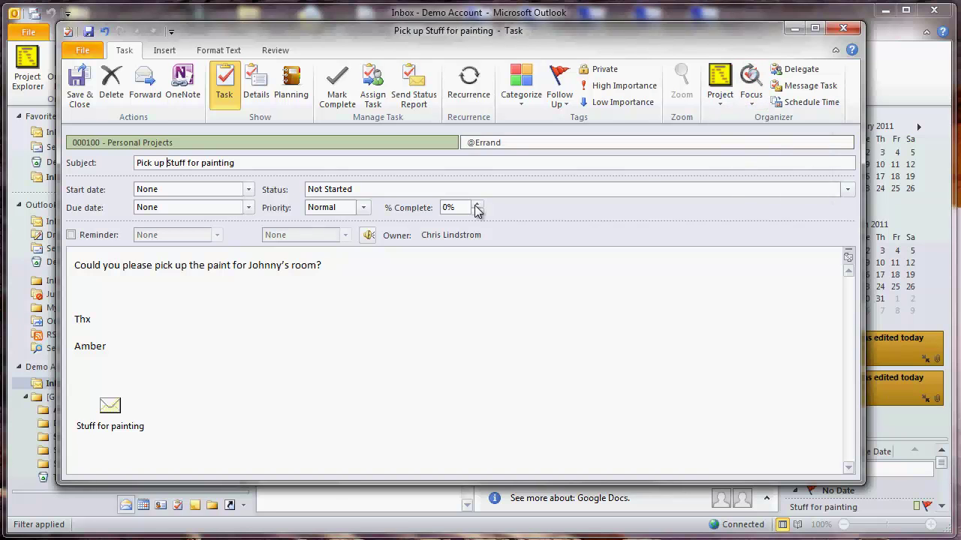
click(75, 81)
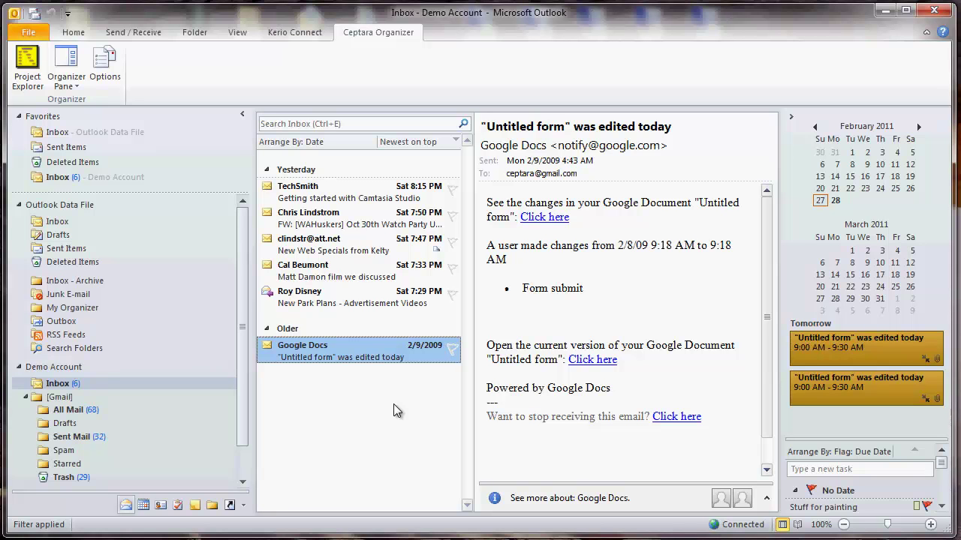
Defer the Google Docs message "Untitled form" was edited today to a calendar appointment under project 000310 - MGM Studios.
right_click(357, 356)
mouse_move(411, 309)
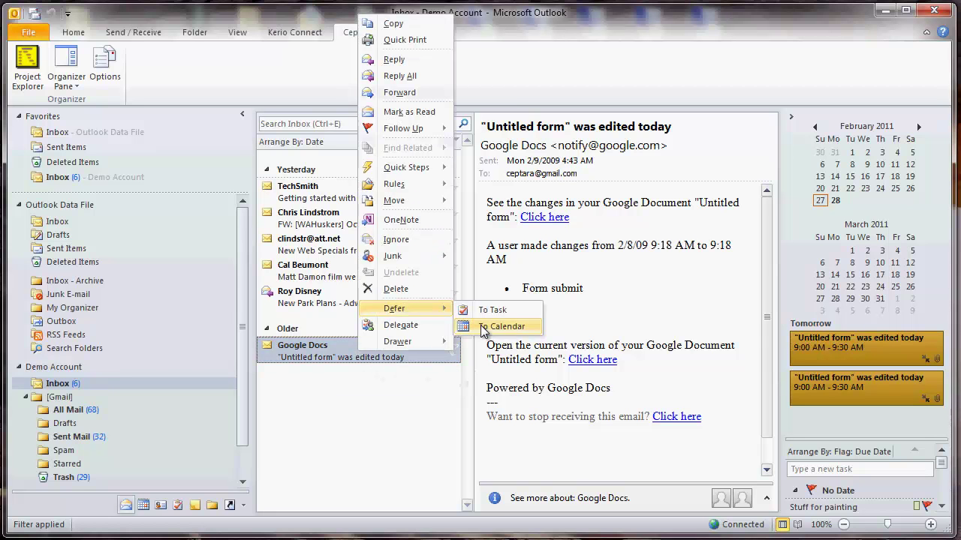
click(484, 328)
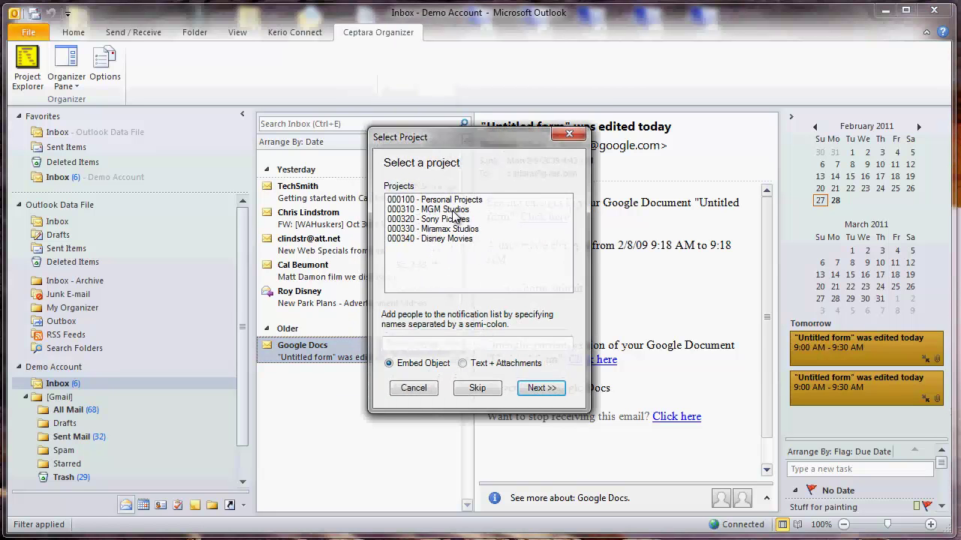
click(454, 211)
click(548, 390)
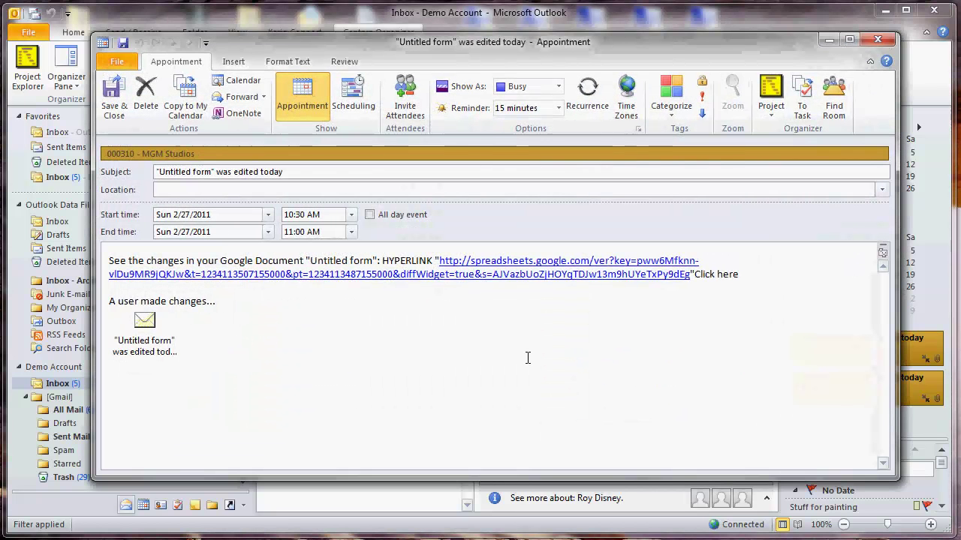
Schedule the appointment to start Mon 2/28/2011 at 9:00 AM and save and close it.
click(268, 214)
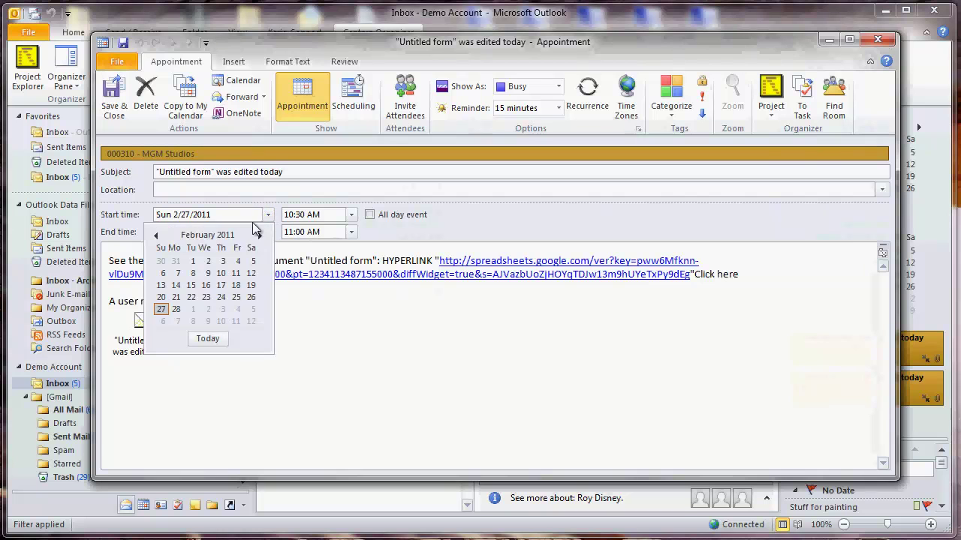
click(177, 309)
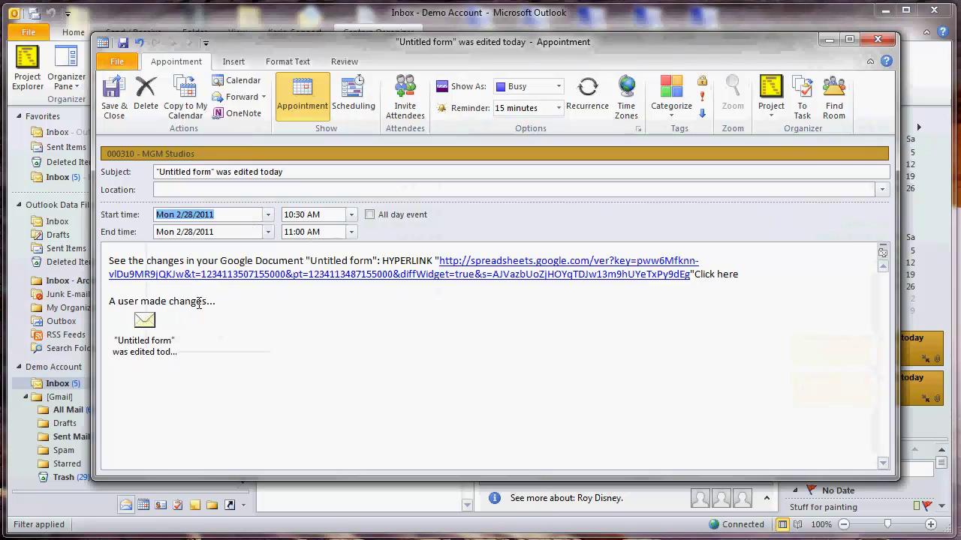
click(350, 215)
scroll(337, 259, up, 4)
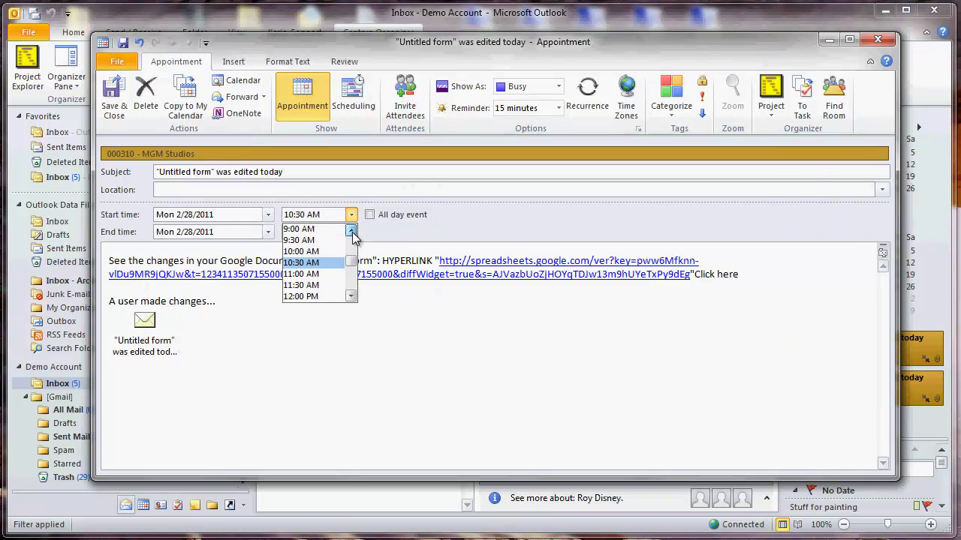
click(319, 242)
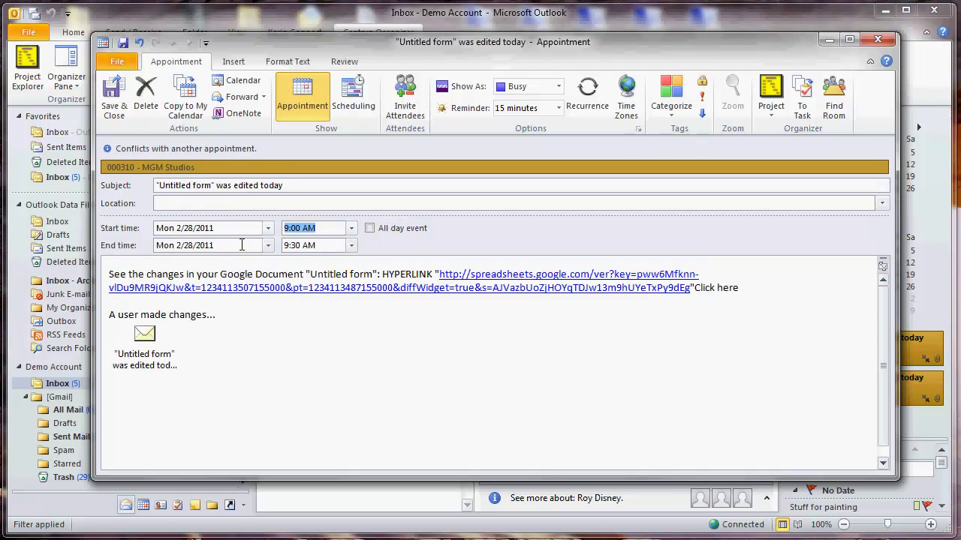
click(115, 108)
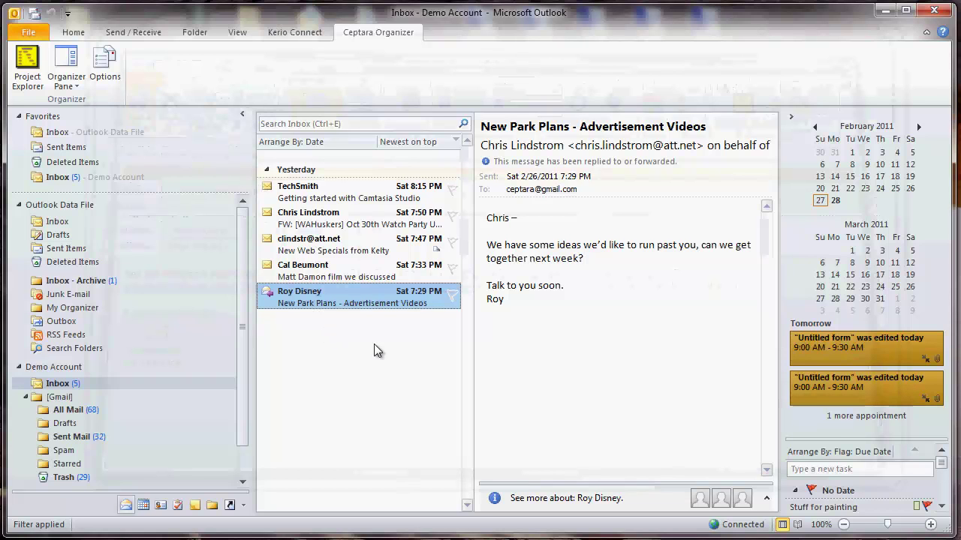
Reply to the "New Park Plans - Advertisement Videos" message with a greeting by first name and the line "Thanks for the note.".
double_click(350, 301)
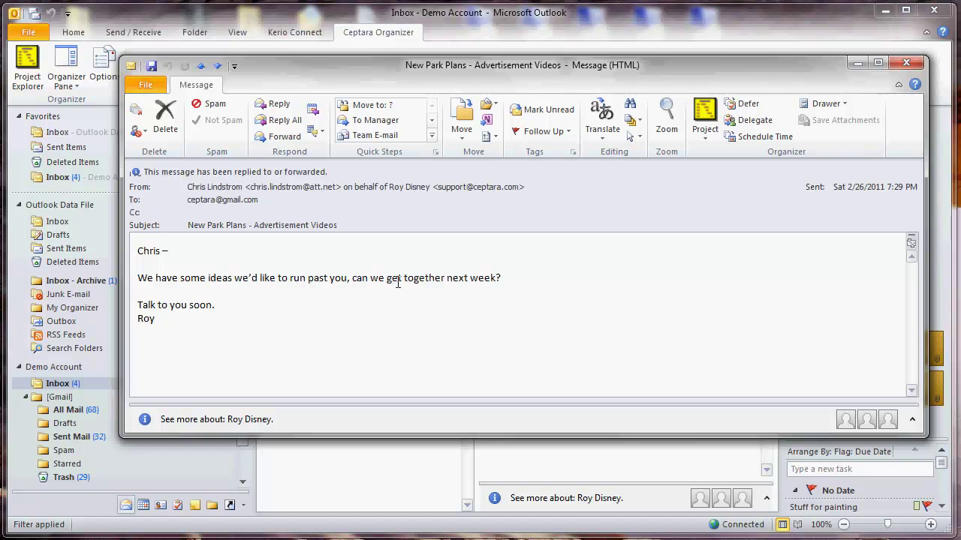
click(272, 110)
text(Ro)
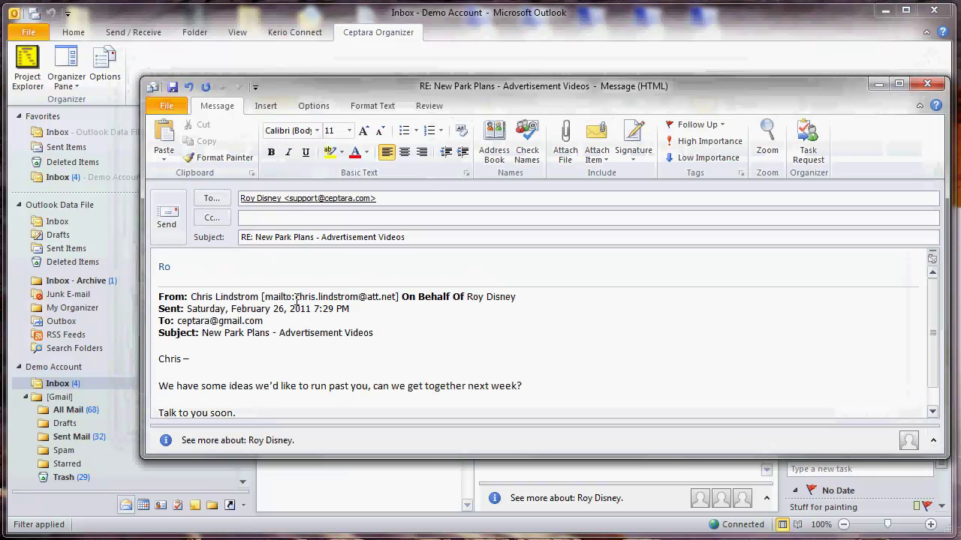
text(y,)
key(Return)
key(Return)
text(Thanks f)
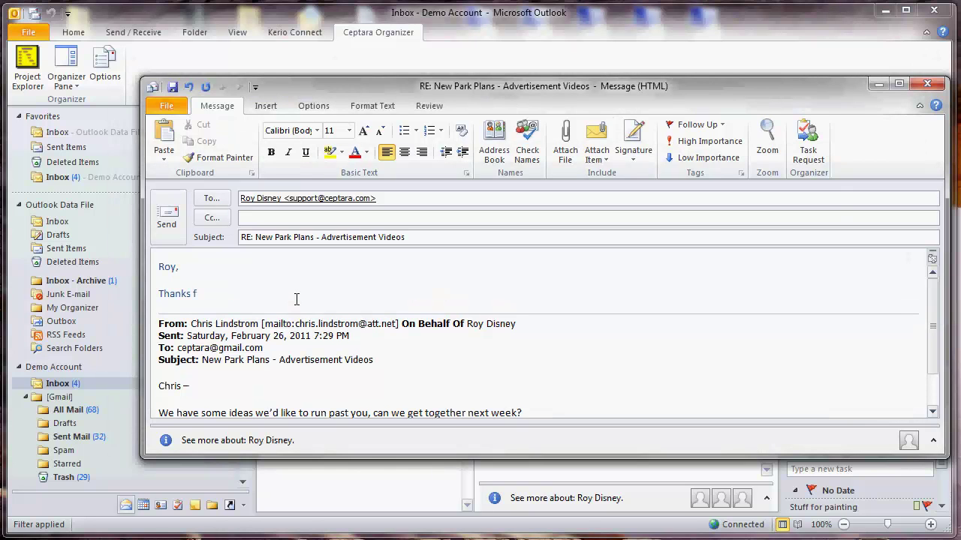
text(or the note.)
Add that the assistant is being looped in "to get something calendared for us both." and close with "See you soon." and the sender's first name.
key(Return)
key(Return)
text(I'm loopin)
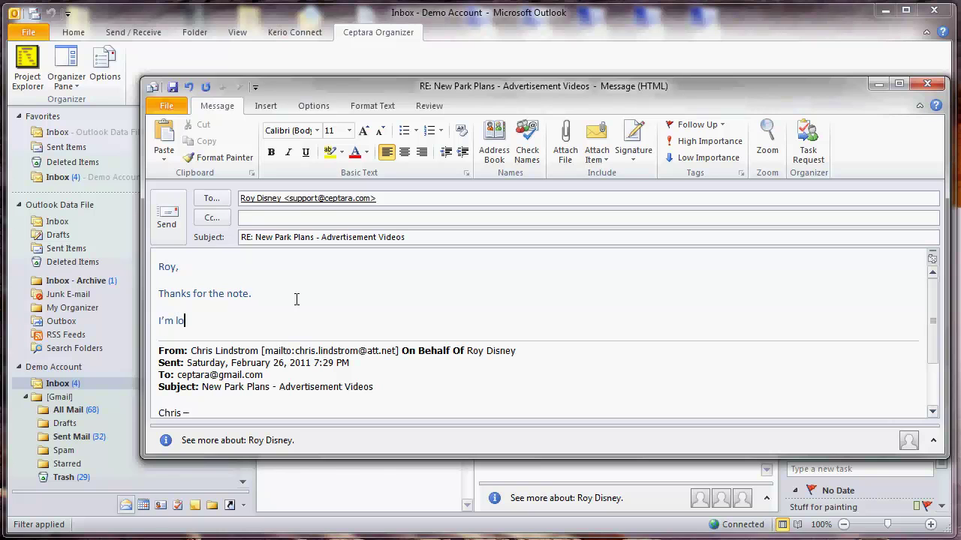
text(g in my assistant, Lisa)
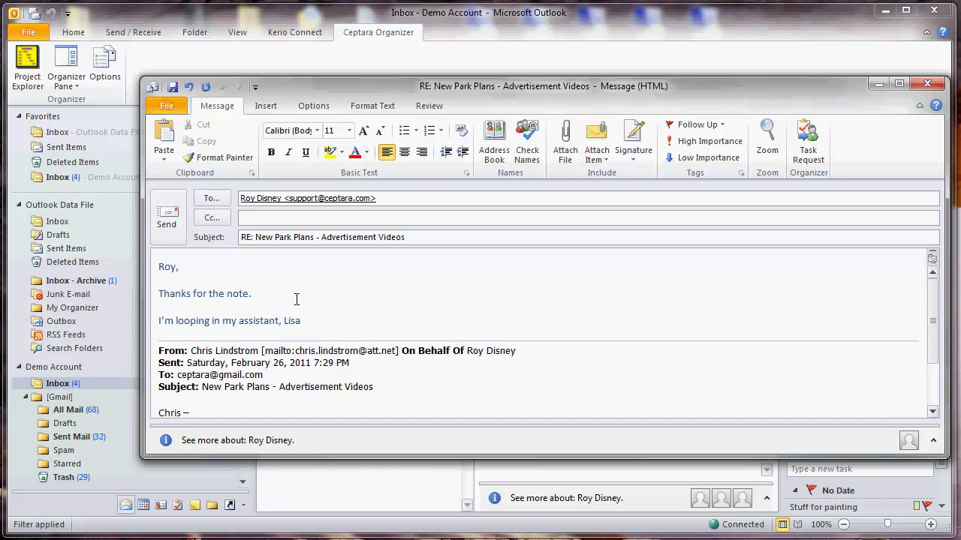
text(, to get something calendared for us both.)
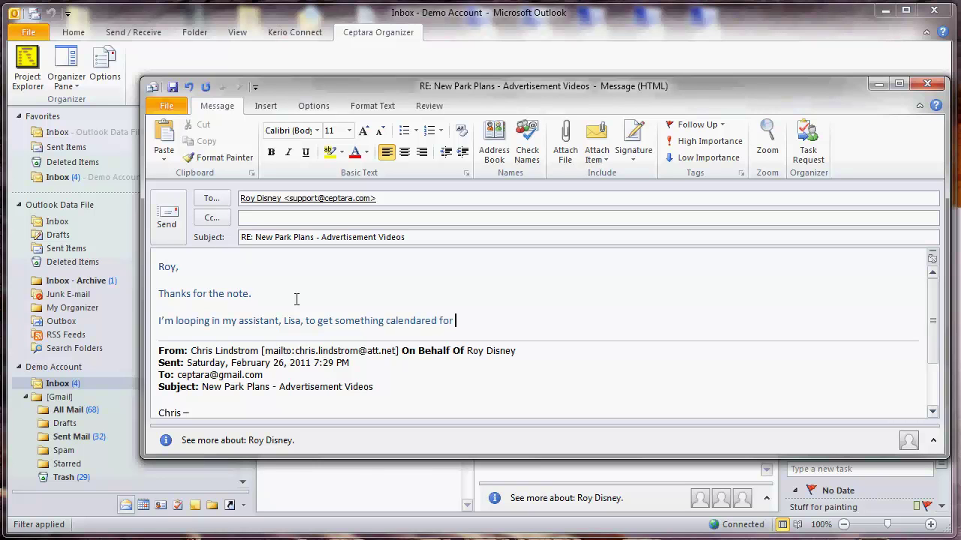
key(Return)
key(Return)
text(S)
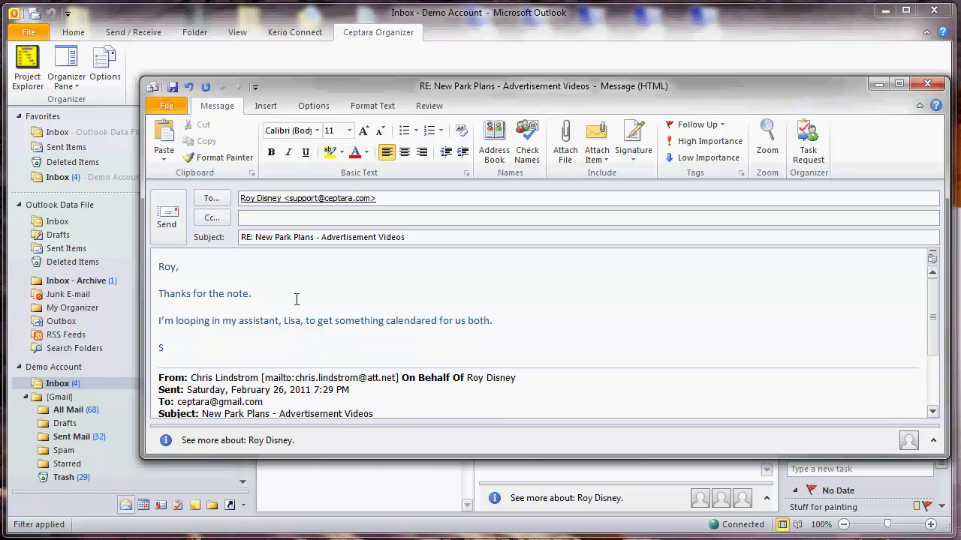
text(ee you soon.)
key(Return)
text(Chris)
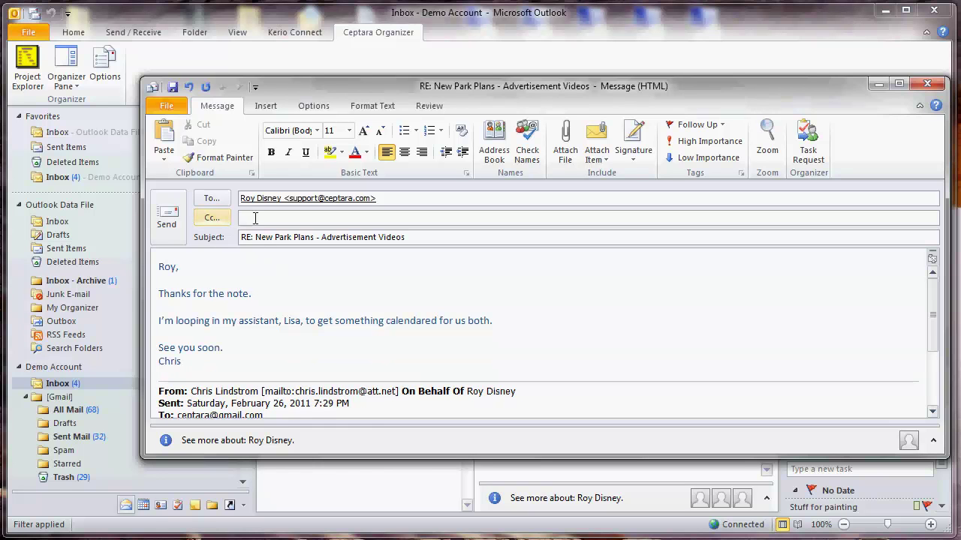
Send the reply with the assistant in Cc and move the original message to the Inbox - Archive folder.
click(254, 218)
text(lisa)
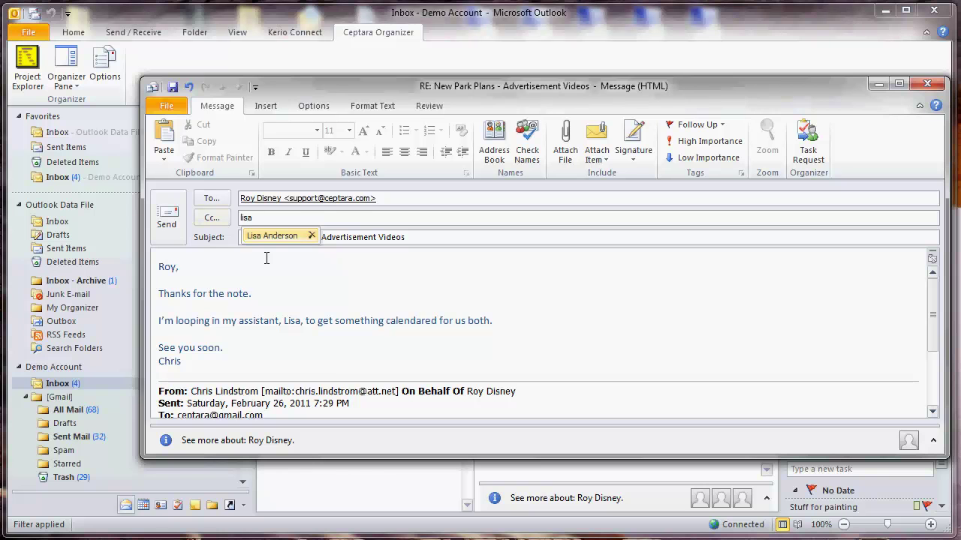
key(Return)
click(166, 217)
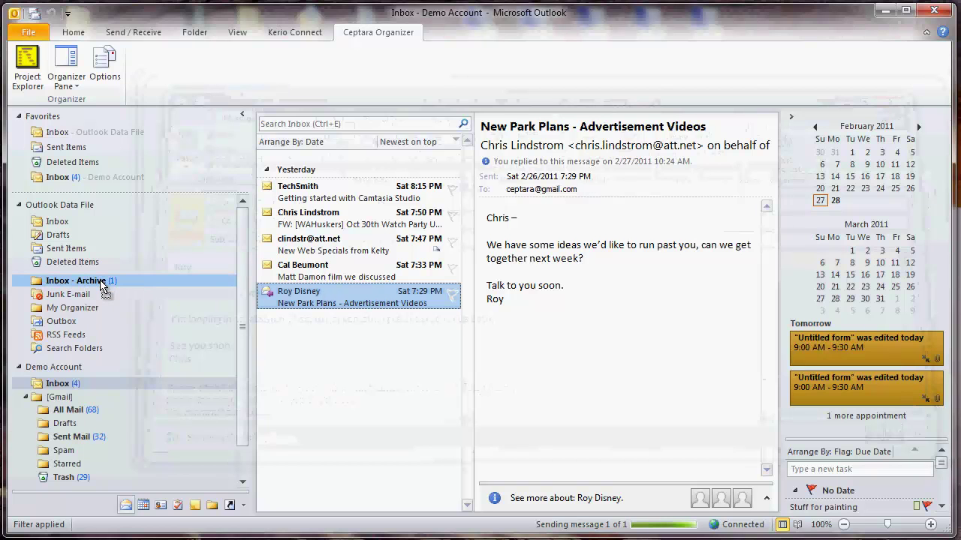
drag(103, 286, 105, 285)
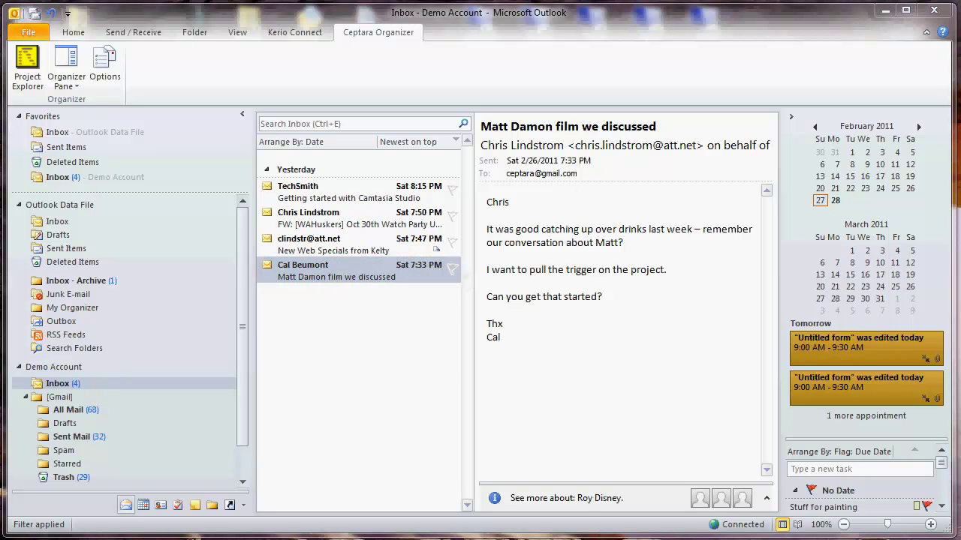
Delete the "New Web Specials from Kelty" message from the inbox.
click(347, 249)
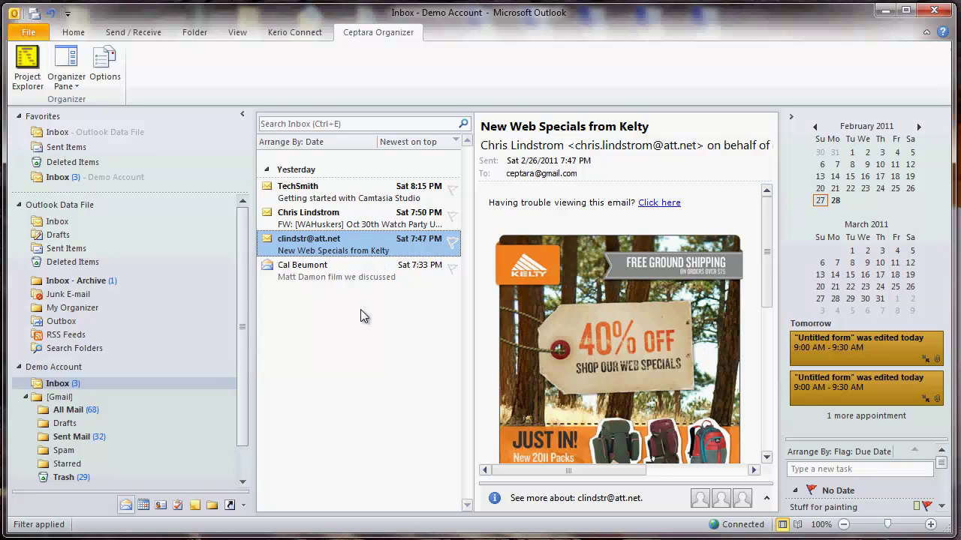
right_click(323, 252)
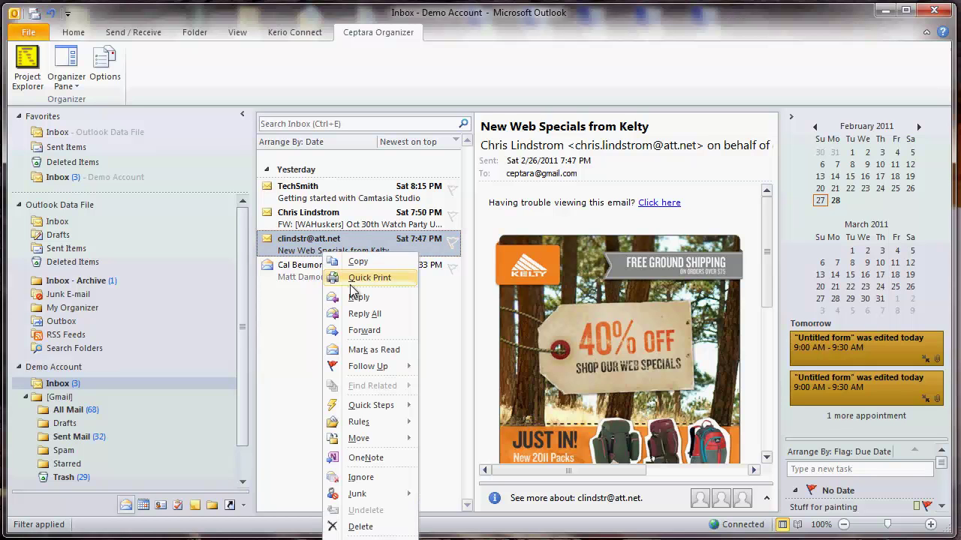
click(356, 526)
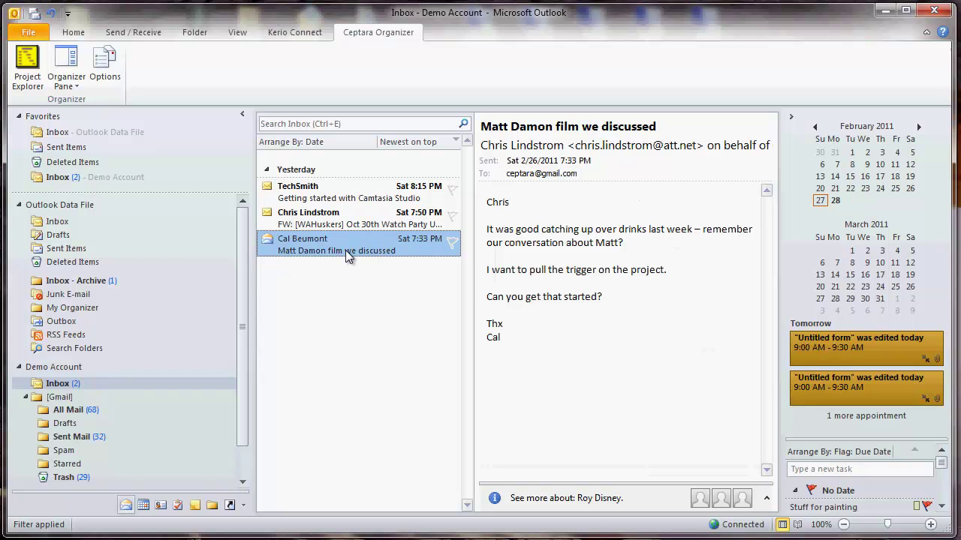
click(686, 423)
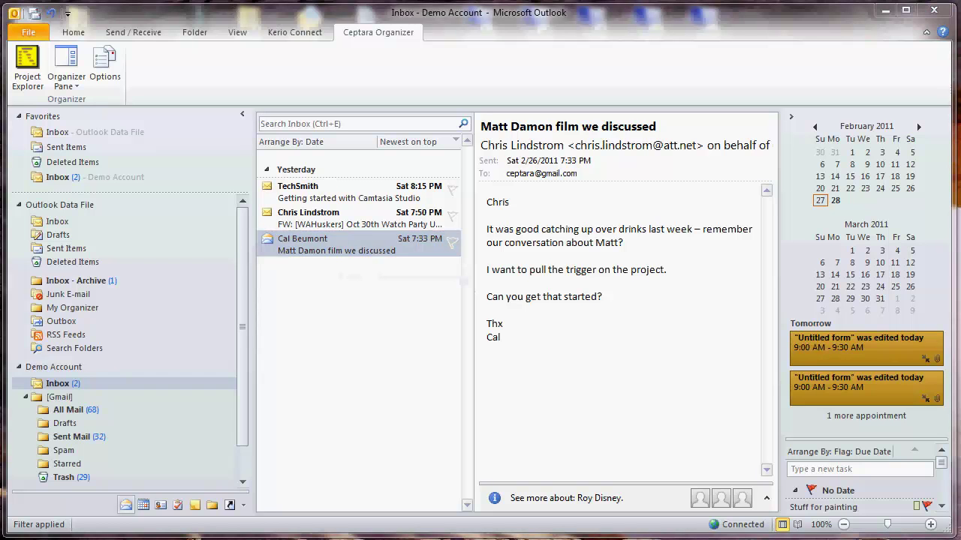